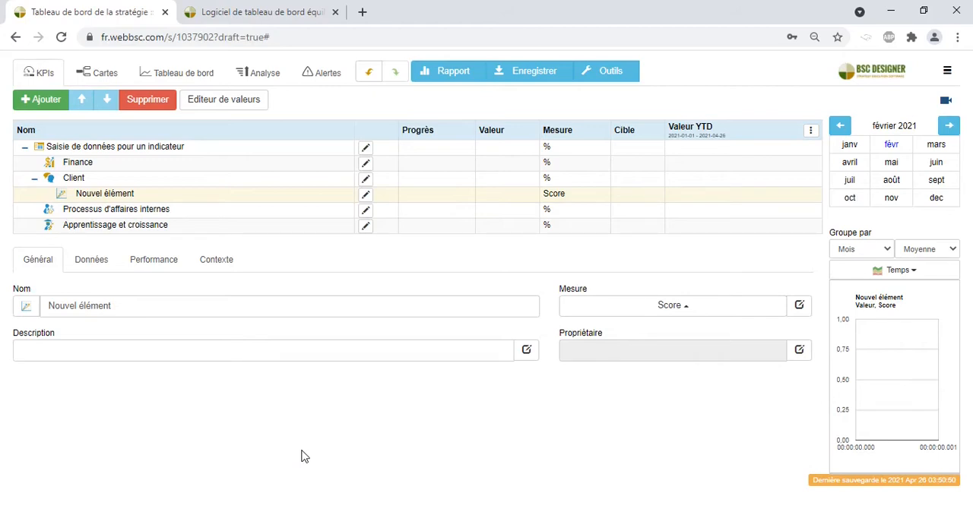
Enter 85 as the value of the indicator Nouvel élément for February 2021
left_click(242, 198)
left_click(893, 147)
left_click(91, 268)
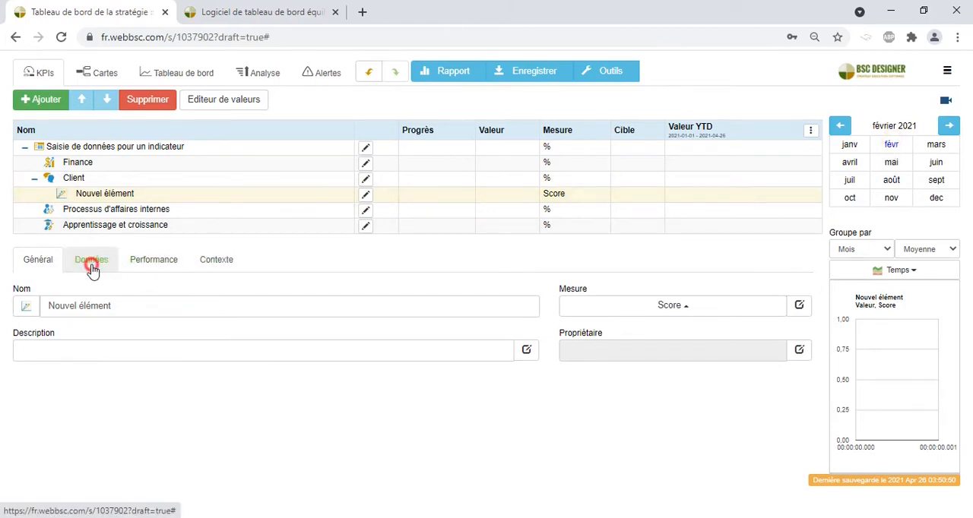
left_click(88, 306)
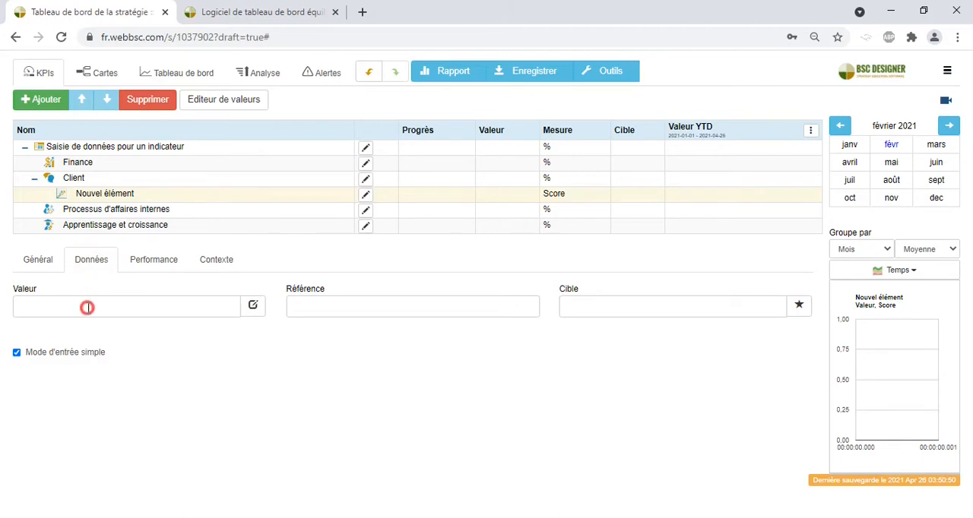
type("85")
Enter 90 as the value of Nouvel élément for March 2021
left_click(937, 144)
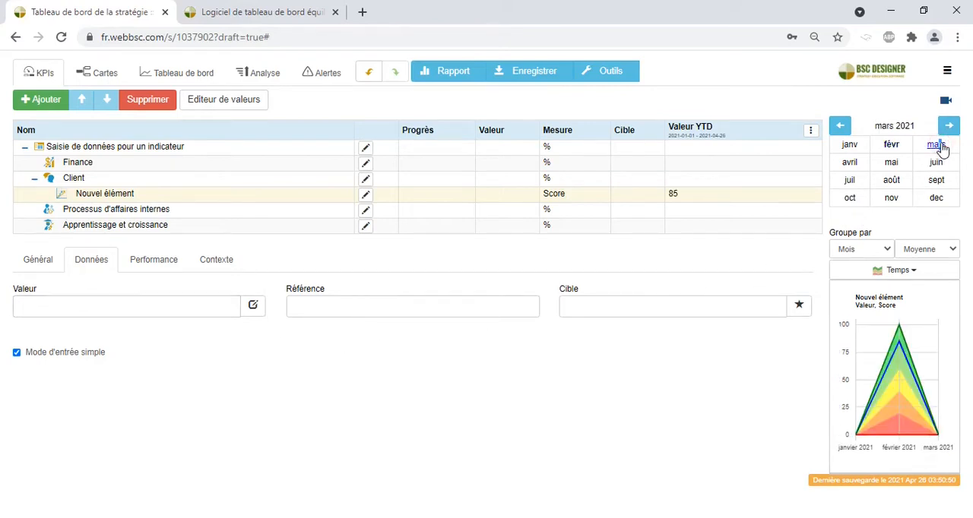
left_click(168, 309)
type("90")
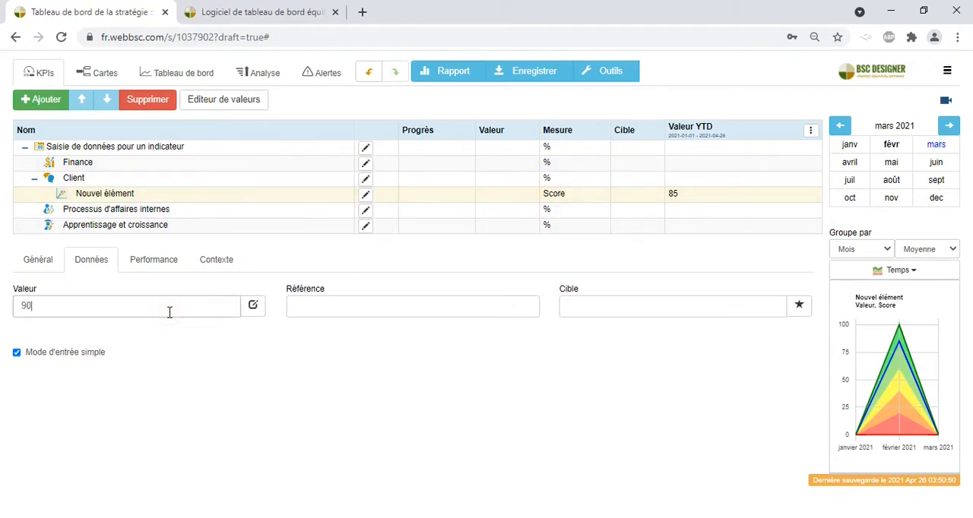
left_click(329, 378)
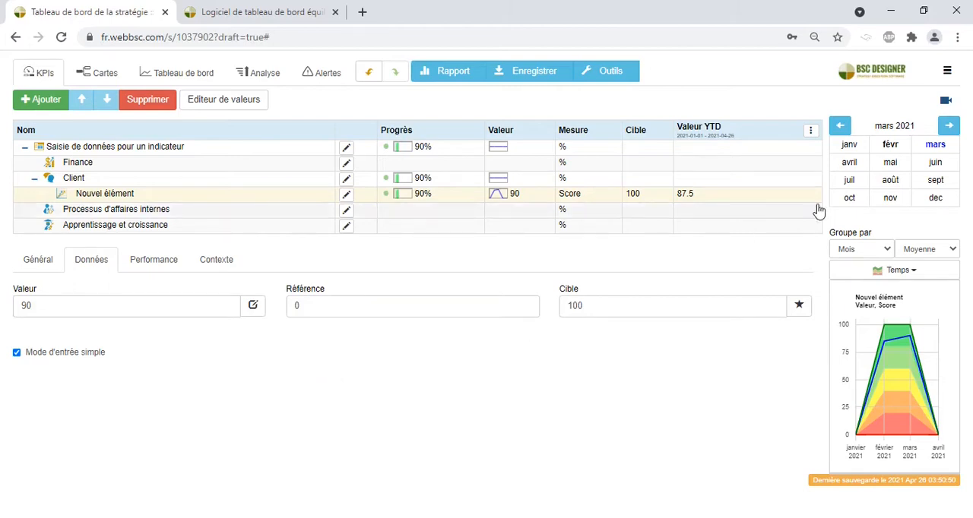
Compare the indicator's February and March 2021 data and review its dated entries and update interval in the value editor
left_click(890, 145)
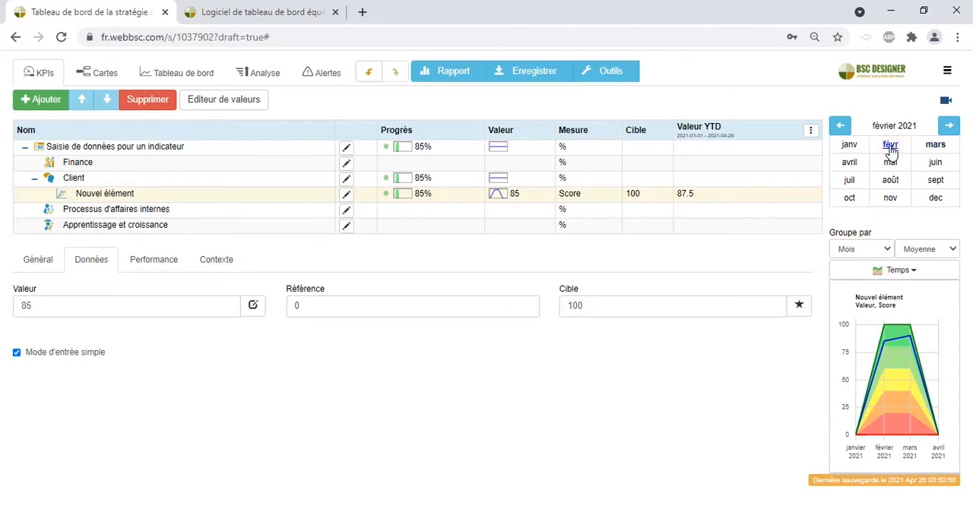
left_click(938, 146)
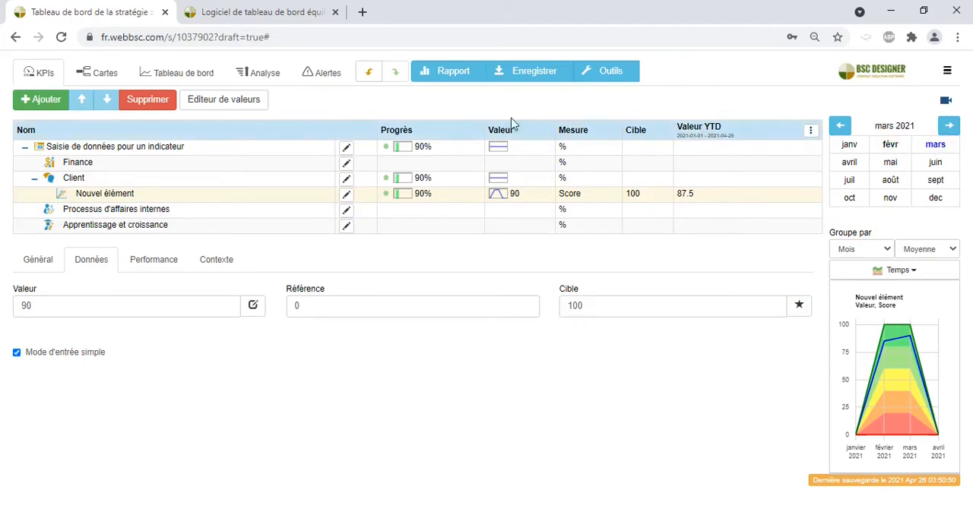
left_click(206, 99)
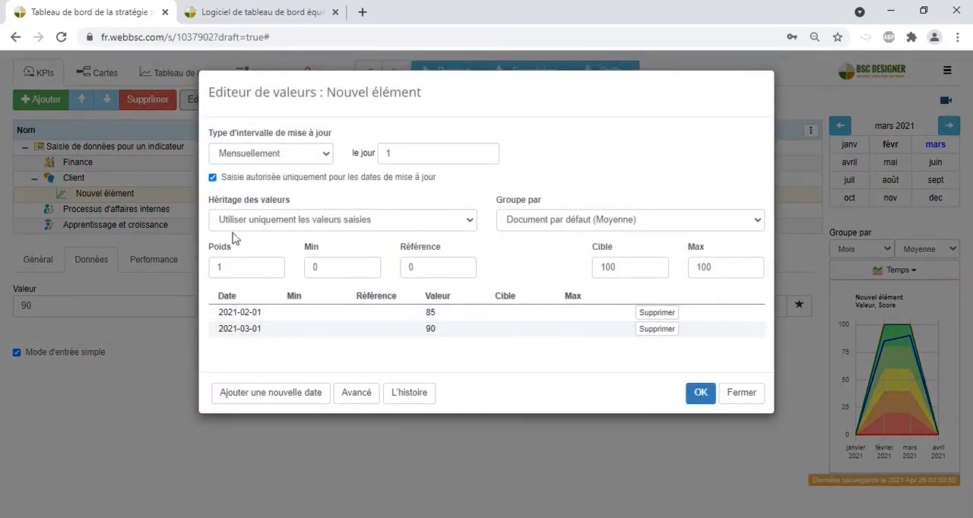
left_click(743, 396)
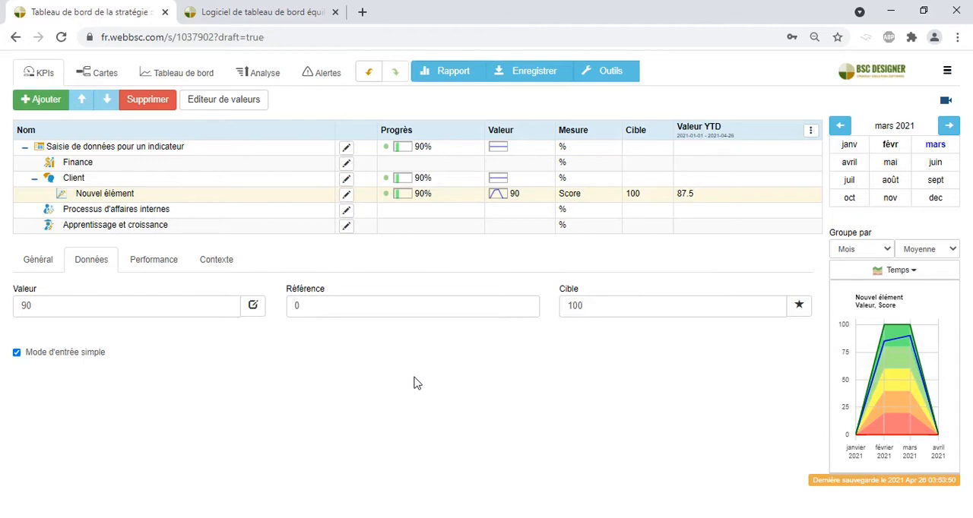
Review the MS Excel and SQL database source options in the indicator value import wizard, and leave it without importing
left_click(605, 70)
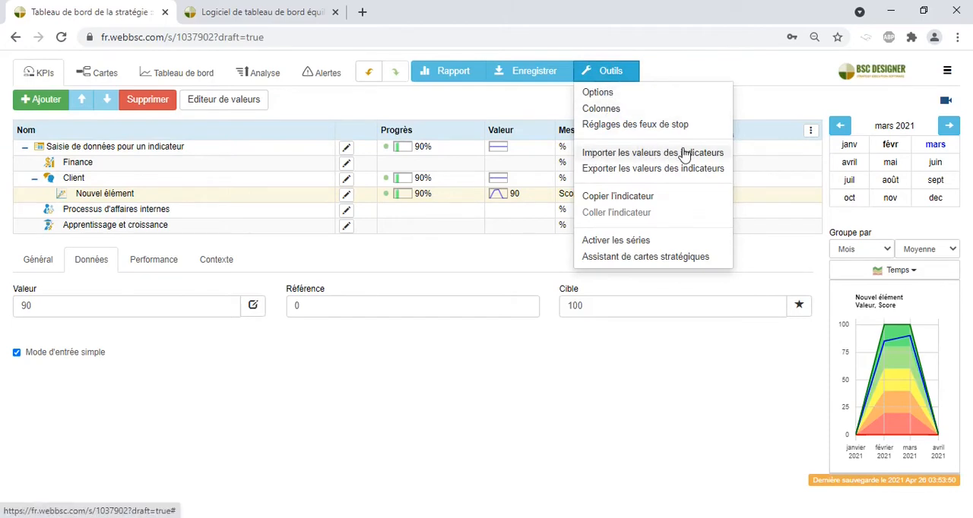
left_click(629, 155)
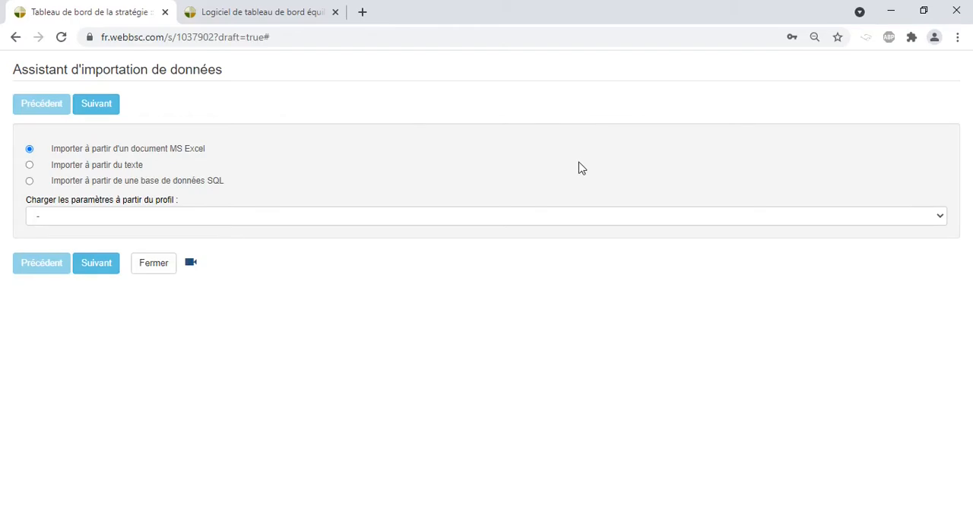
left_click(56, 152)
left_click(184, 180)
left_click(155, 264)
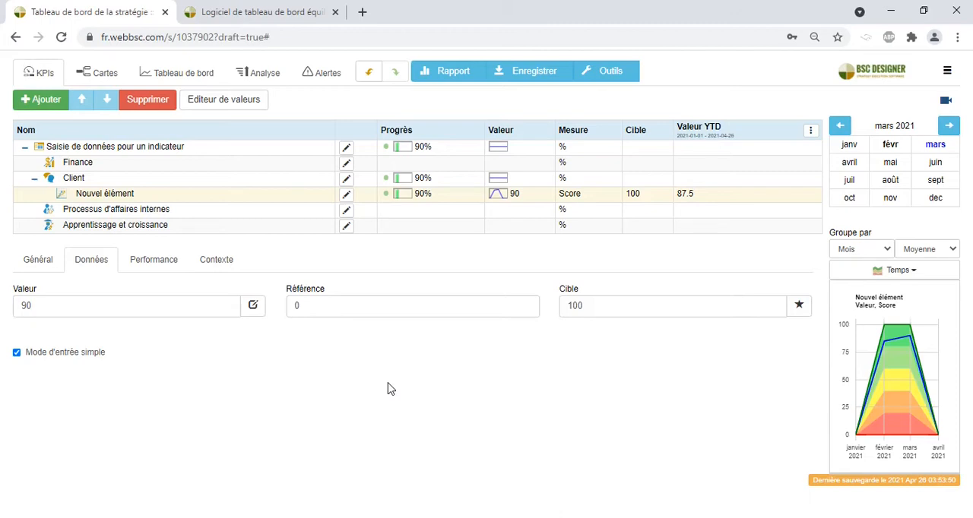
Look at the data source options for the value of Nouvel élément, including the SQL query, and close them unchanged
left_click(243, 200)
left_click(91, 260)
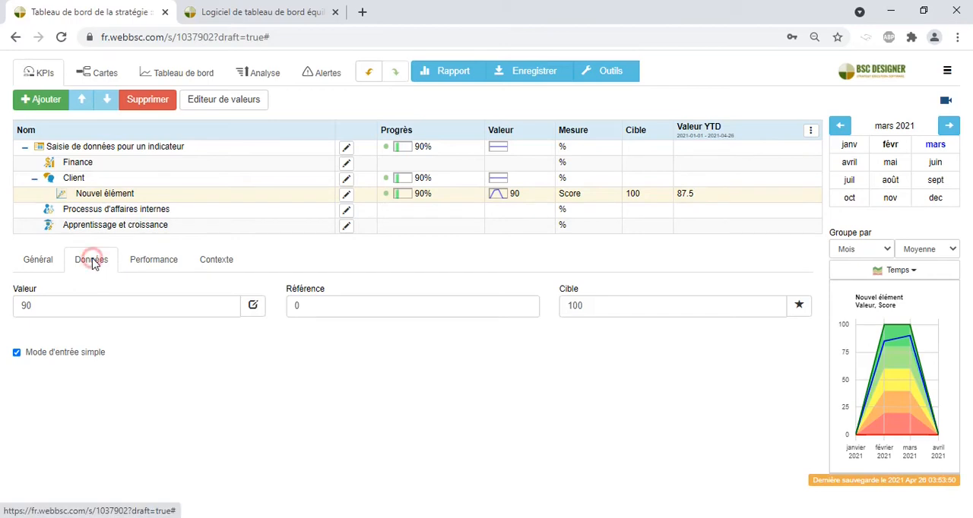
left_click(255, 308)
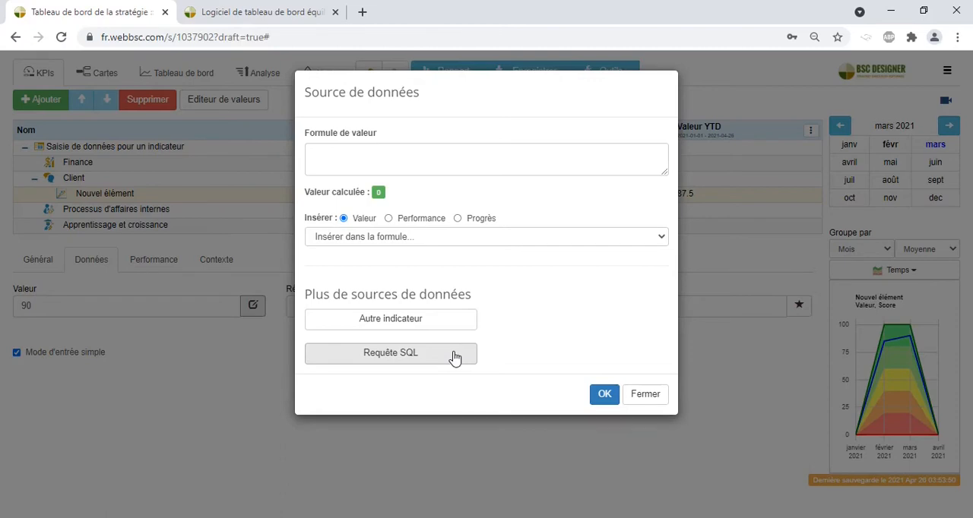
left_click(647, 398)
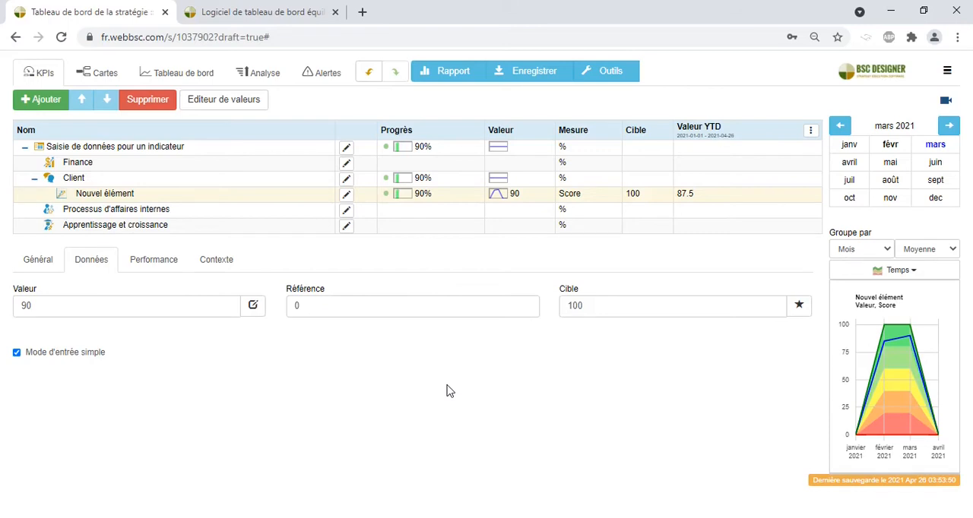
Examine the webhook and RESTful API integrations in the account settings, and return to the scorecard
left_click(947, 72)
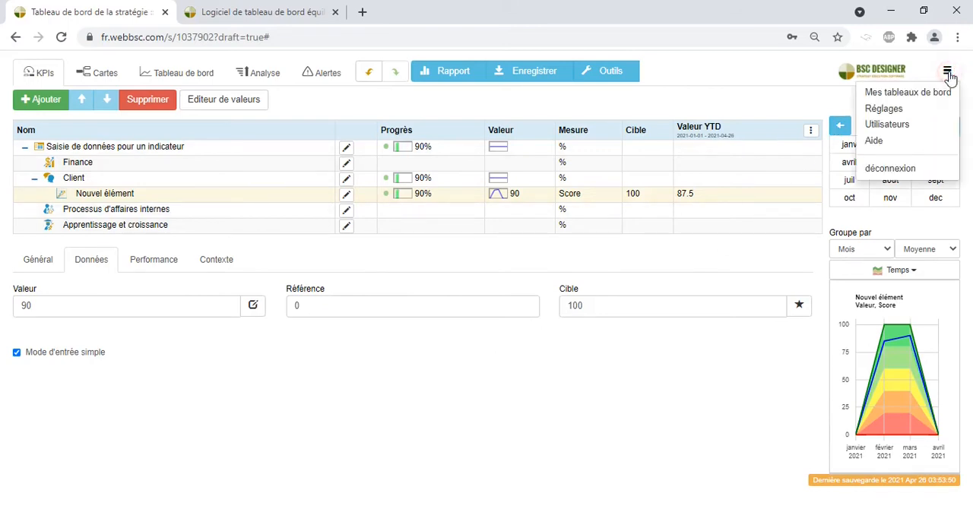
left_click(889, 108)
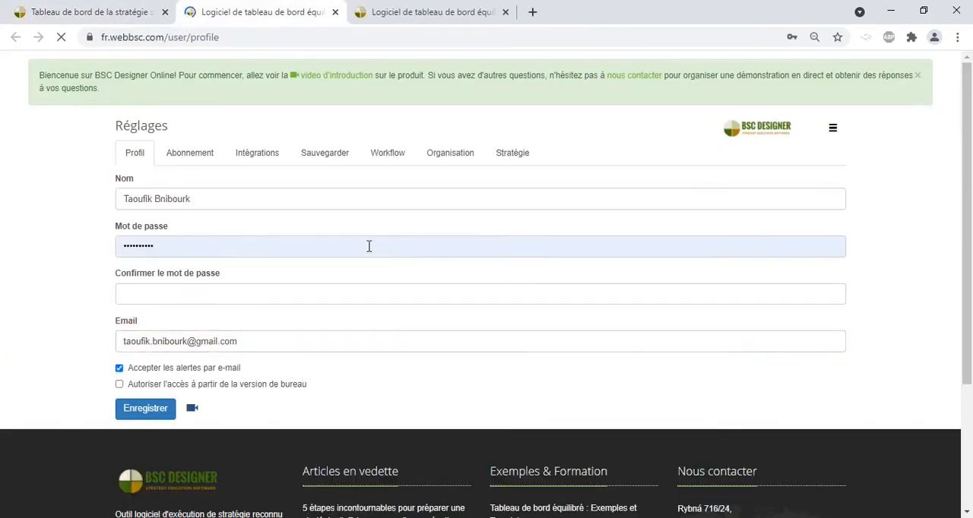
left_click(246, 157)
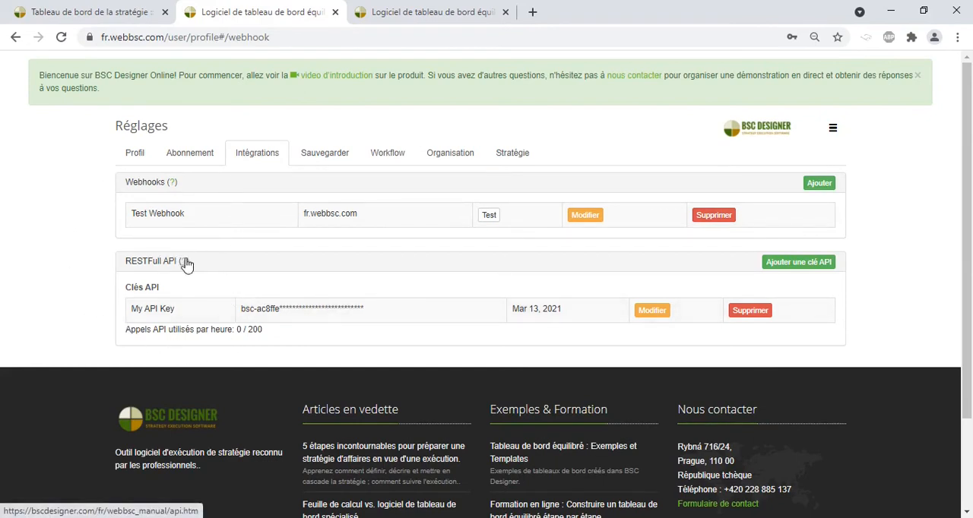
scroll(180, 271, "down", 1)
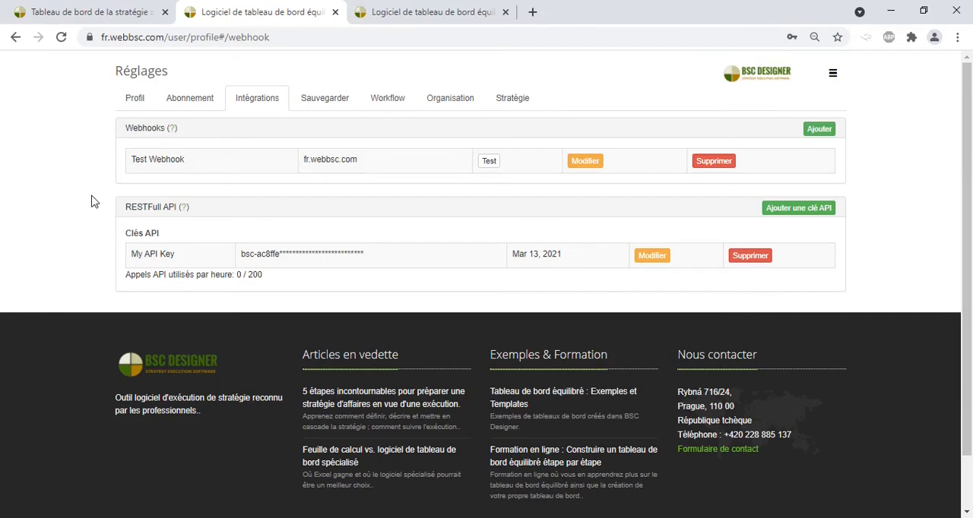
left_click(76, 12)
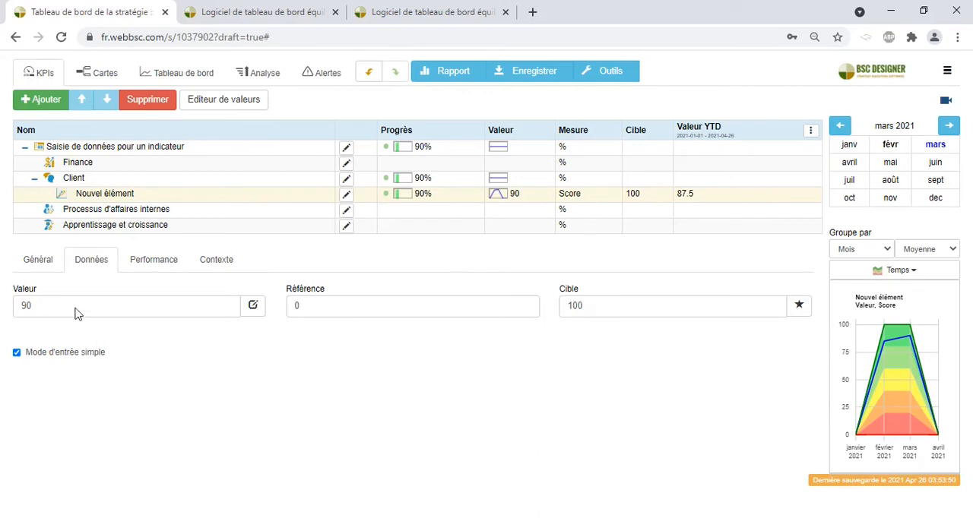
Enter 100 as the target of Nouvel élément for March 2021
left_click(47, 302)
left_click_drag(47, 303, 4, 303)
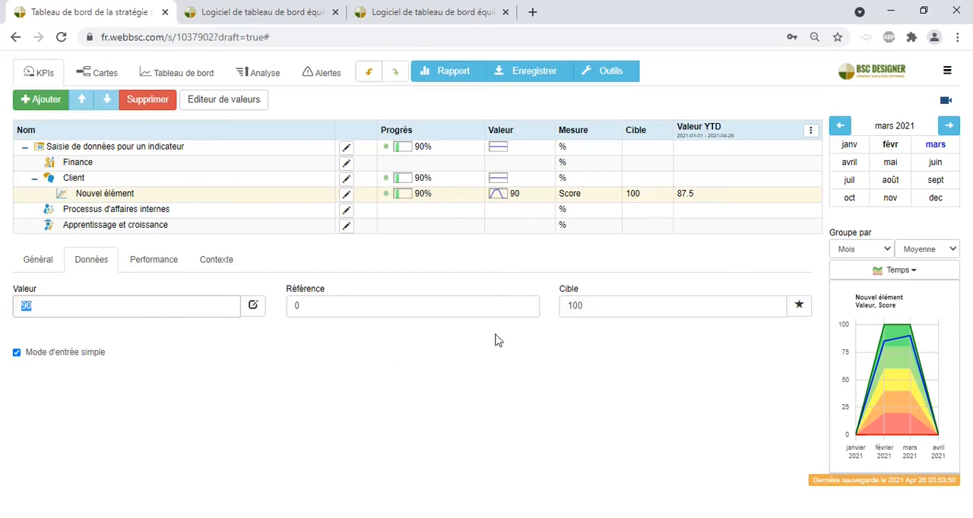
left_click(601, 307)
type("100")
left_click(530, 352)
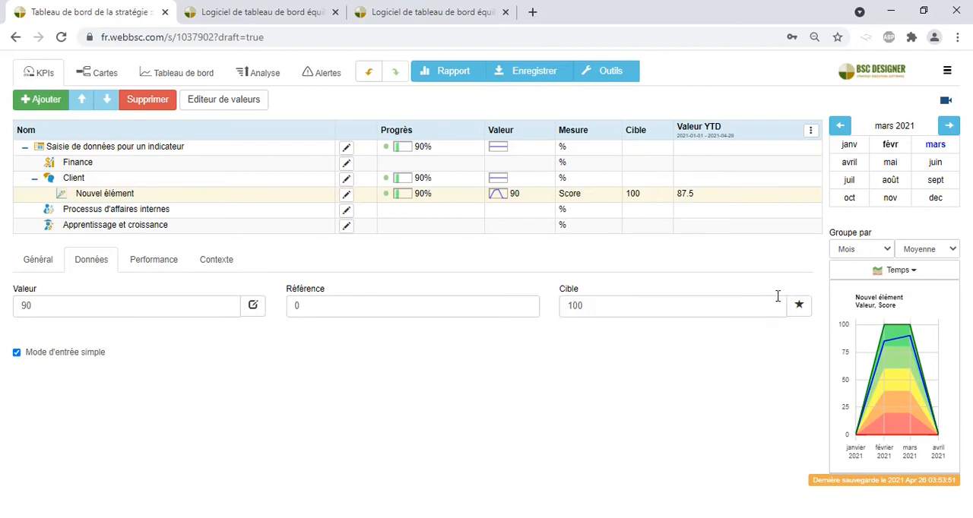
Start a dated target plan for Nouvel élément with initial value 5 and final value 30
left_click(800, 305)
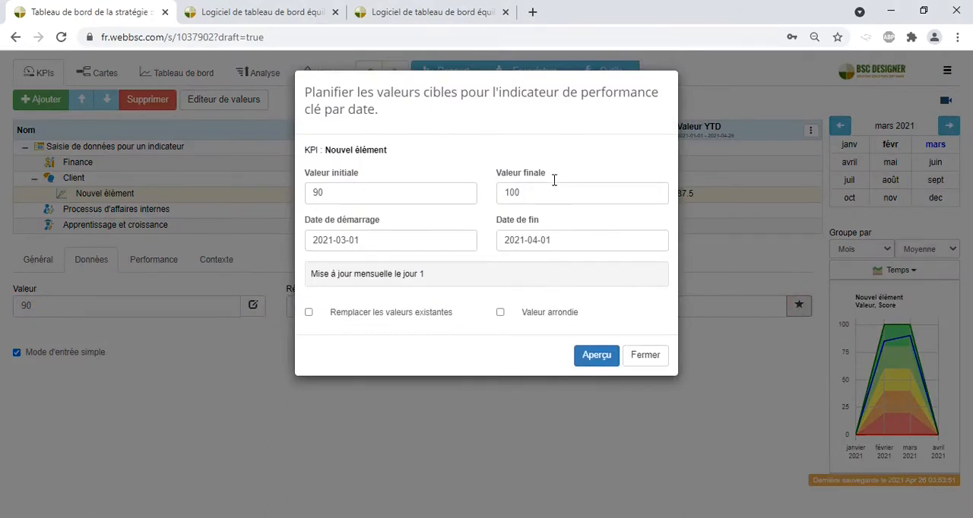
double_click(395, 191)
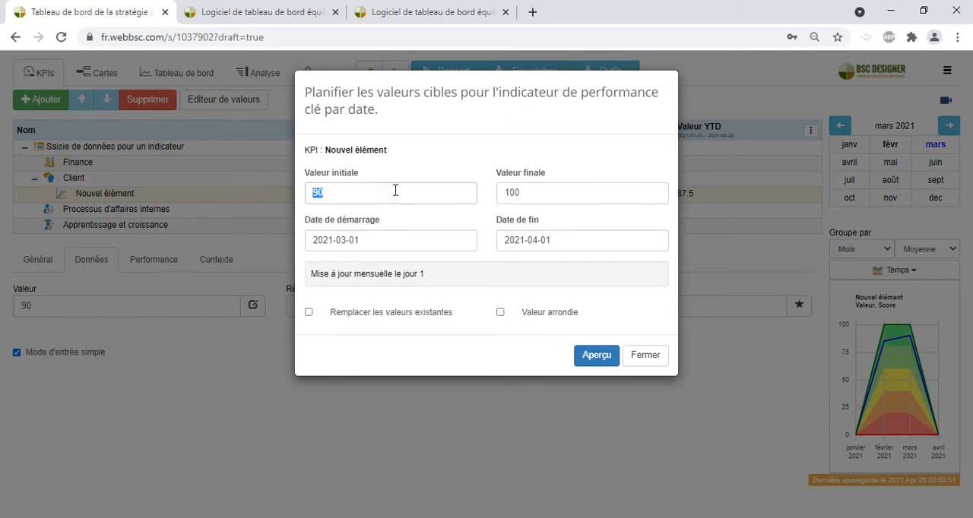
type("5")
double_click(513, 190)
type("30")
left_click(478, 211)
Set the target plan's start date to 2021-01-01, preview the targets by date and apply them
left_click(336, 240)
left_click(316, 266)
left_click(316, 265)
left_click(386, 302)
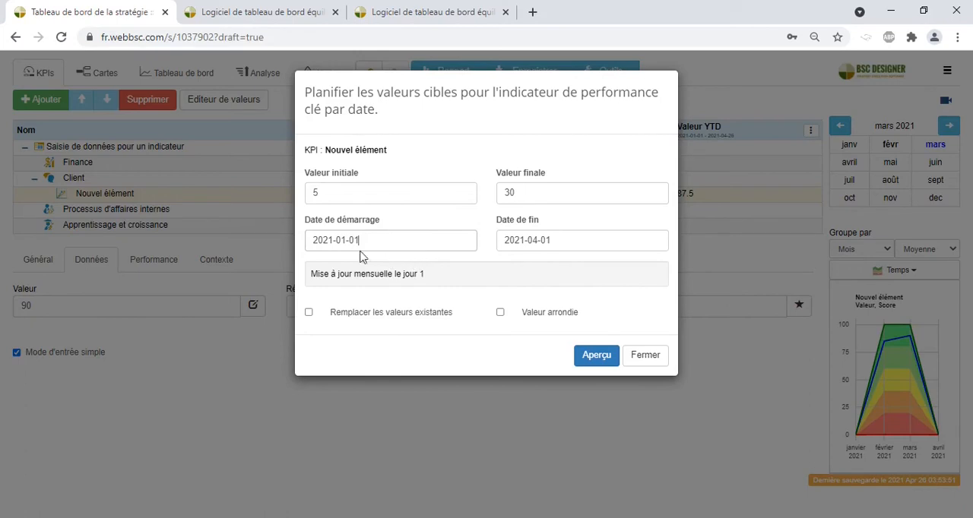
left_click(595, 355)
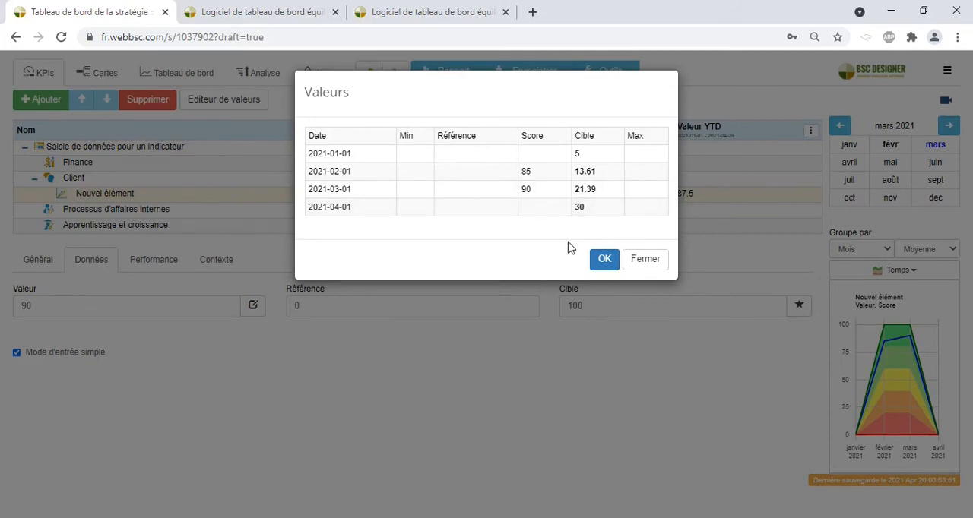
left_click(608, 262)
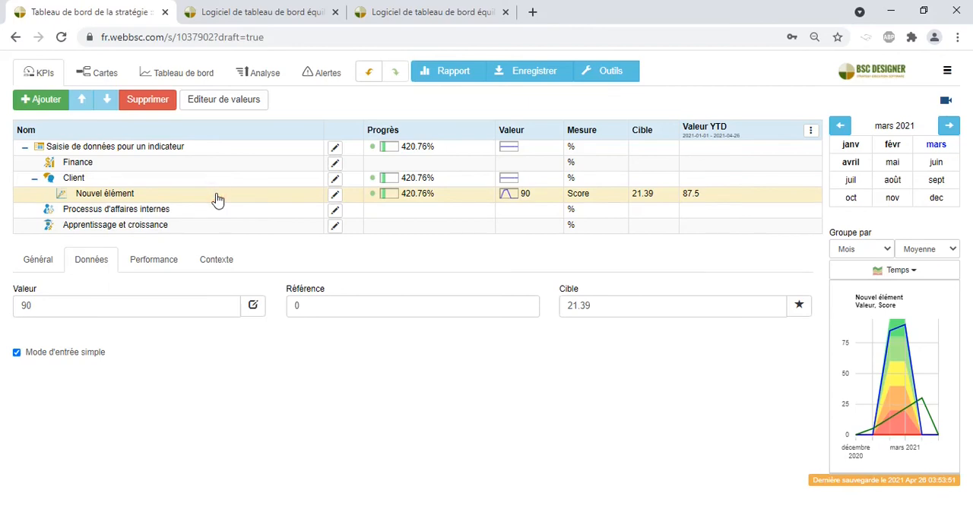
Examine the value formula field and the Performance and Valeur insertion options in the indicator's data source, and close it without changes
left_click(89, 259)
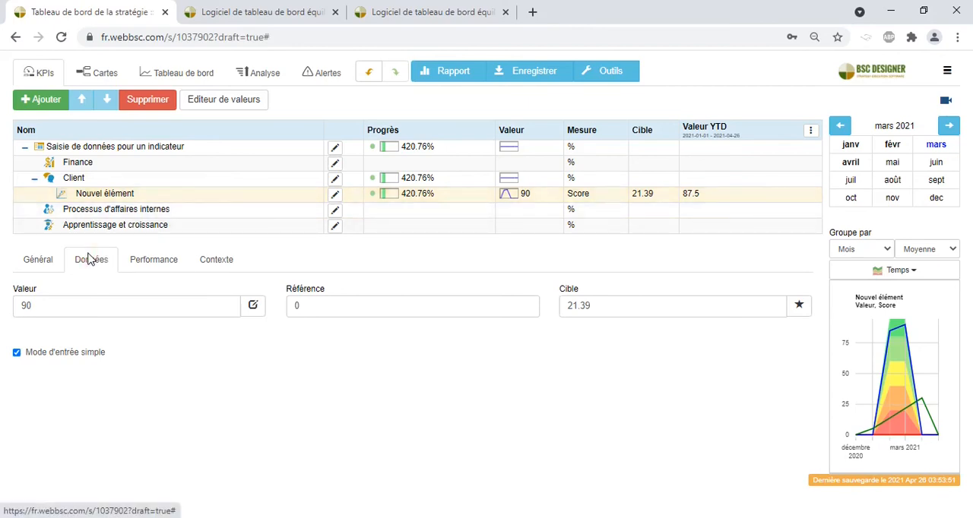
left_click(255, 307)
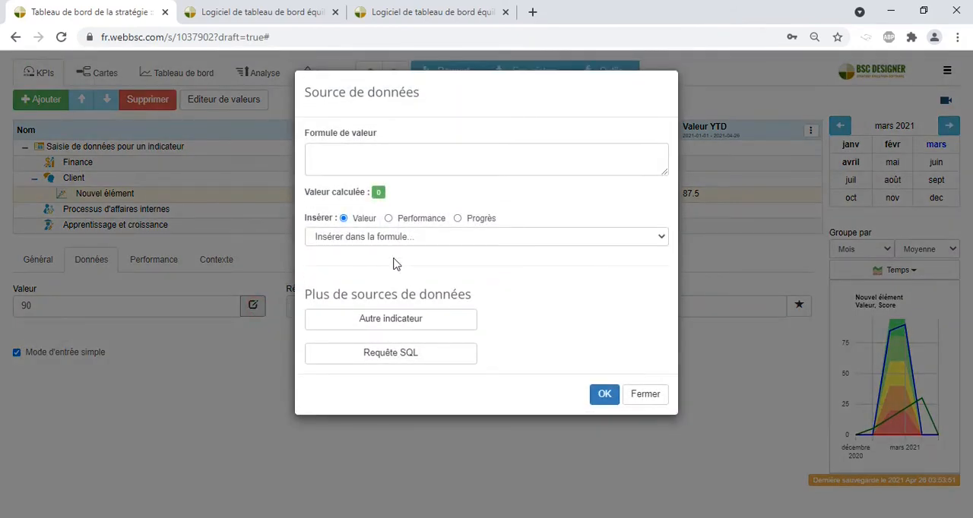
left_click(439, 163)
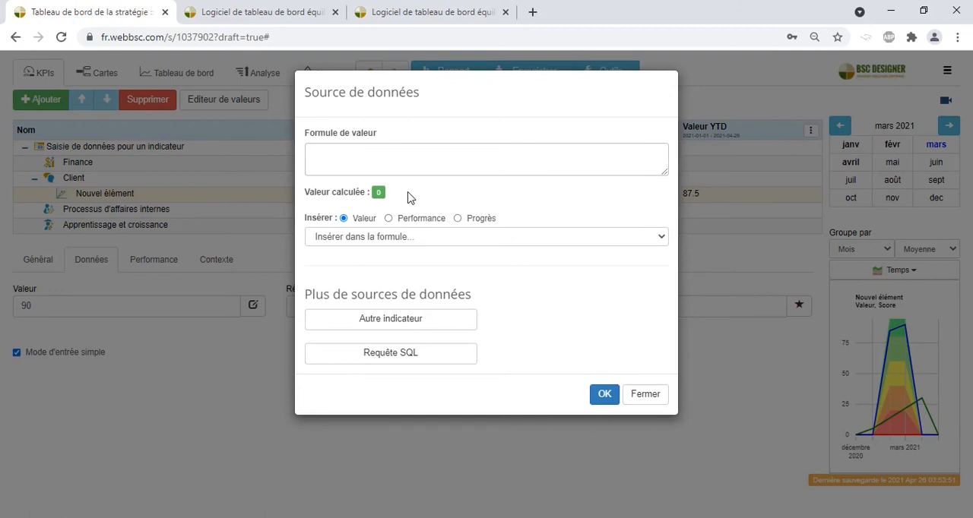
left_click(404, 222)
left_click(343, 220)
left_click(645, 394)
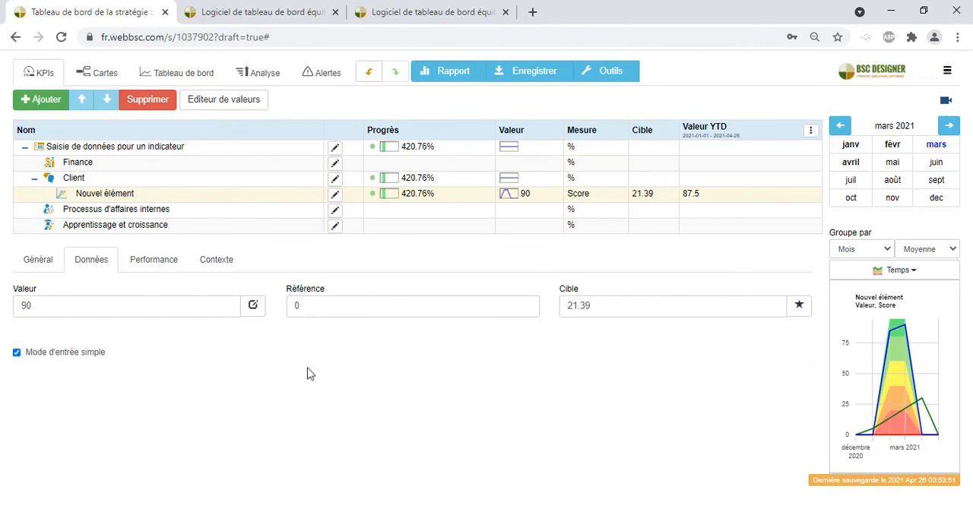
View the options for importing the indicator's value from another indicator or scorecard, and cancel the import
left_click(100, 259)
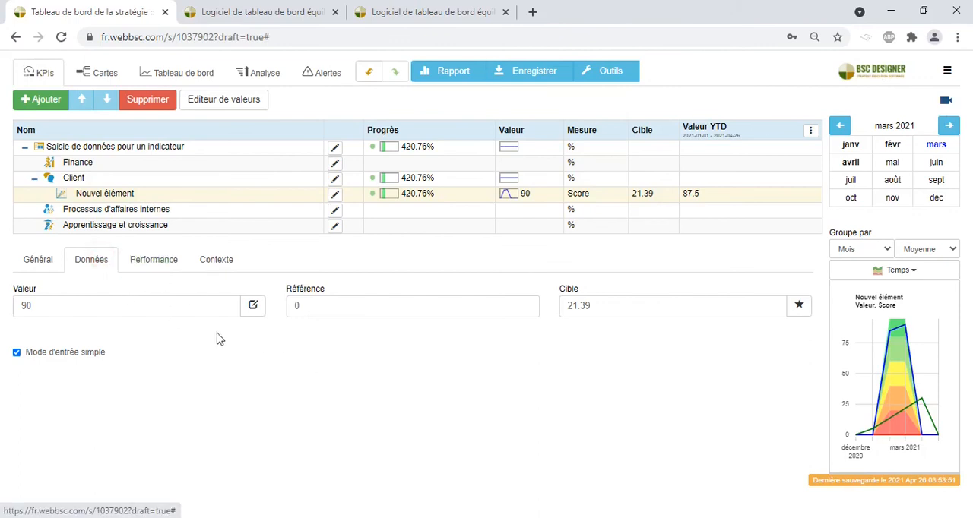
left_click(256, 309)
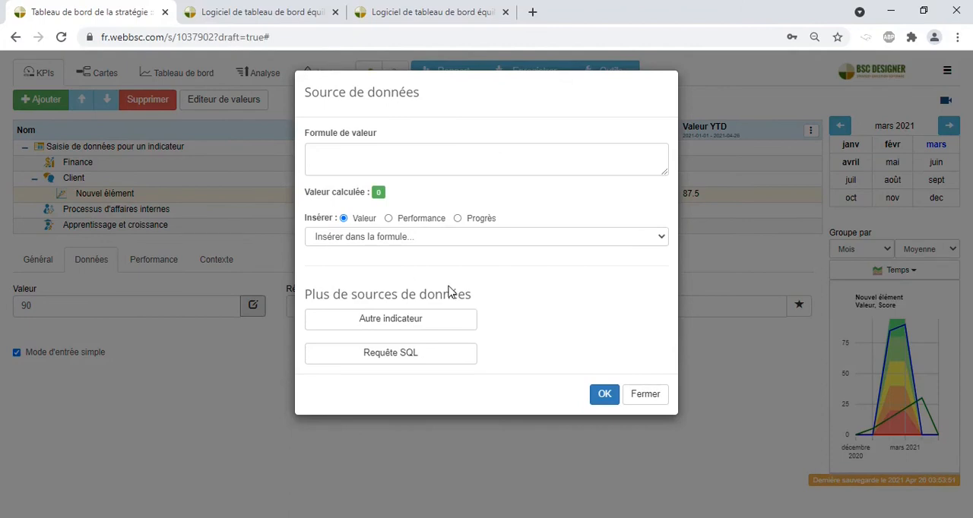
left_click(458, 325)
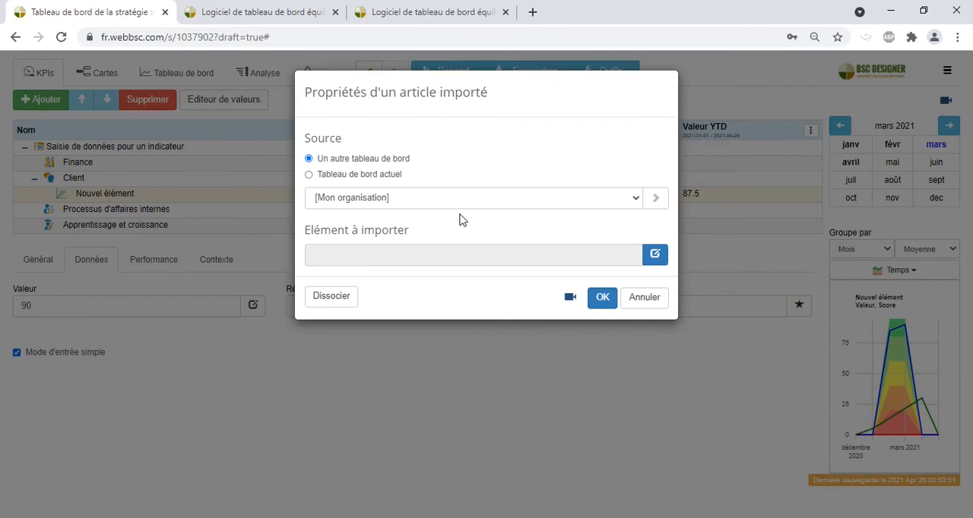
left_click(650, 301)
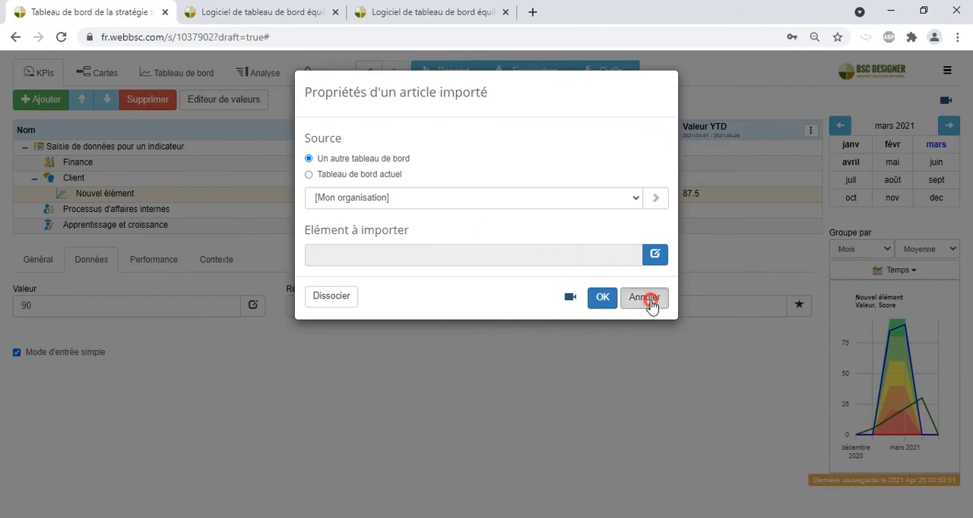